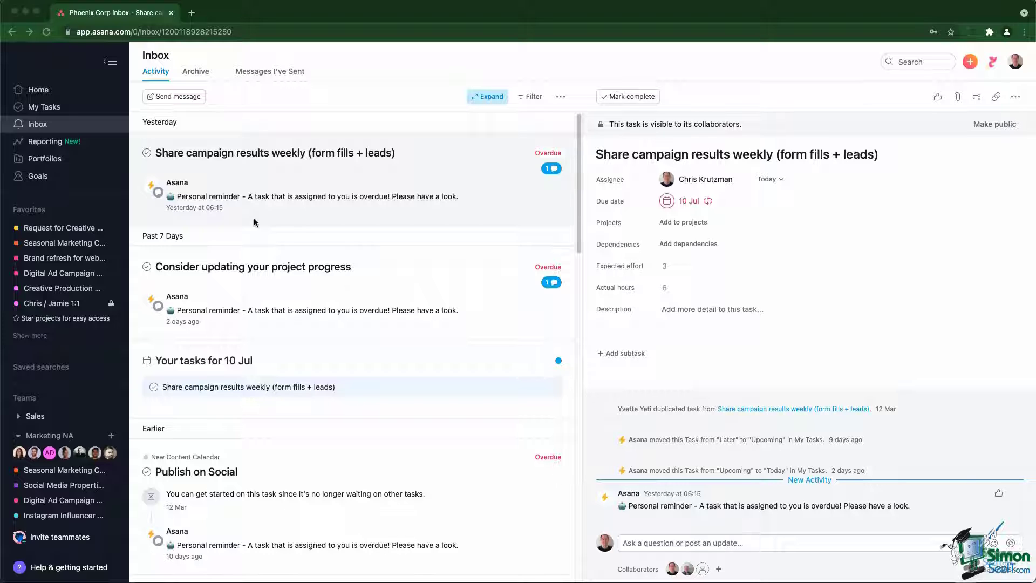
Open the Publish on Social task, then archive the 'Your tasks for 1 Jul' inbox notification.
scroll(287, 292, down, 5)
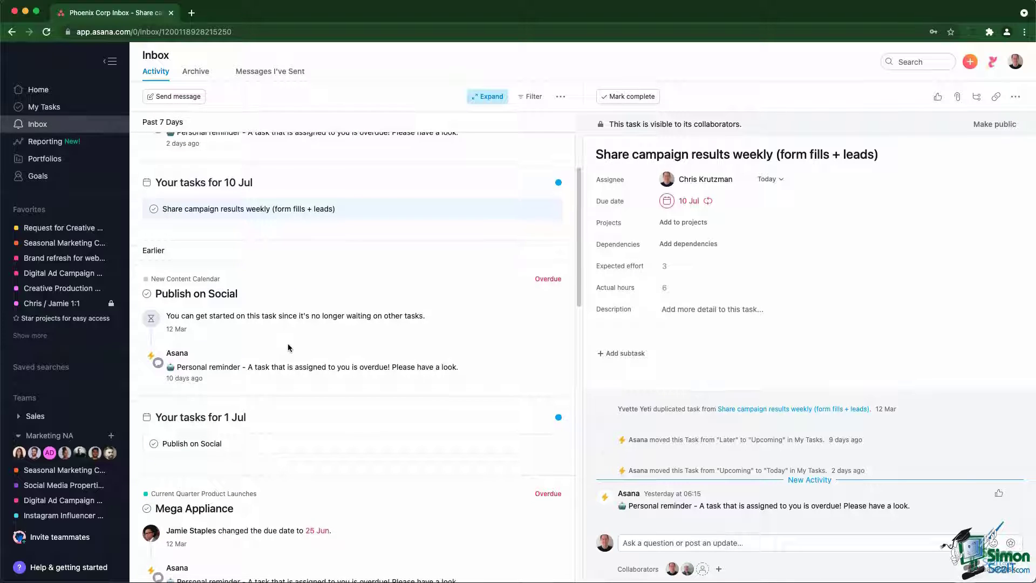
click(286, 346)
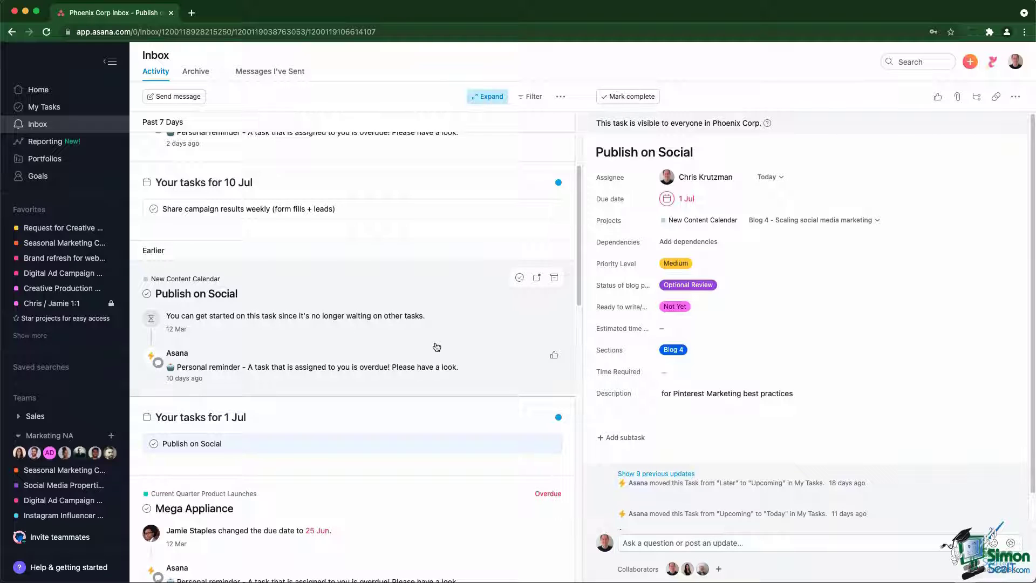
scroll(440, 350, down, 2)
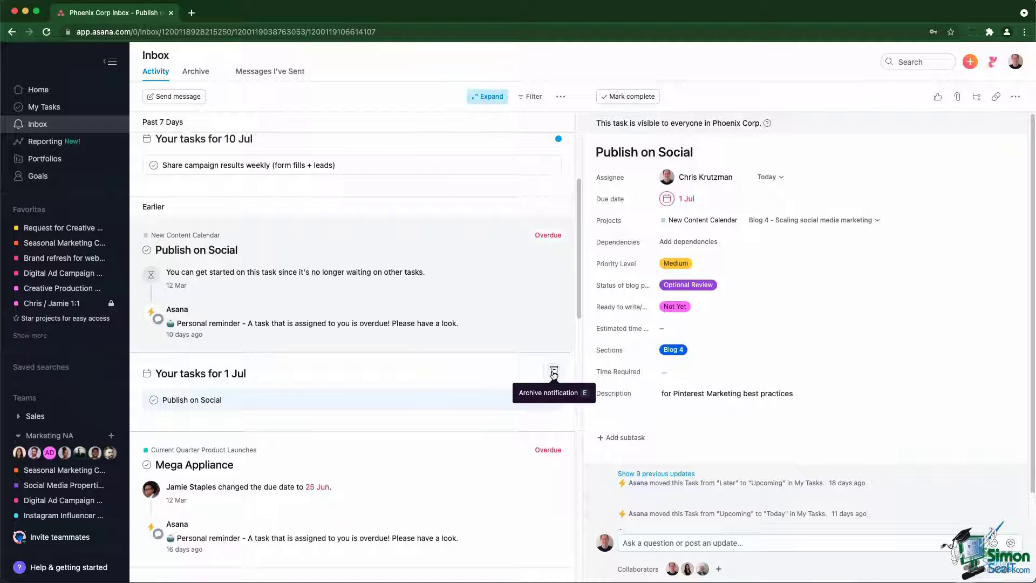
click(554, 372)
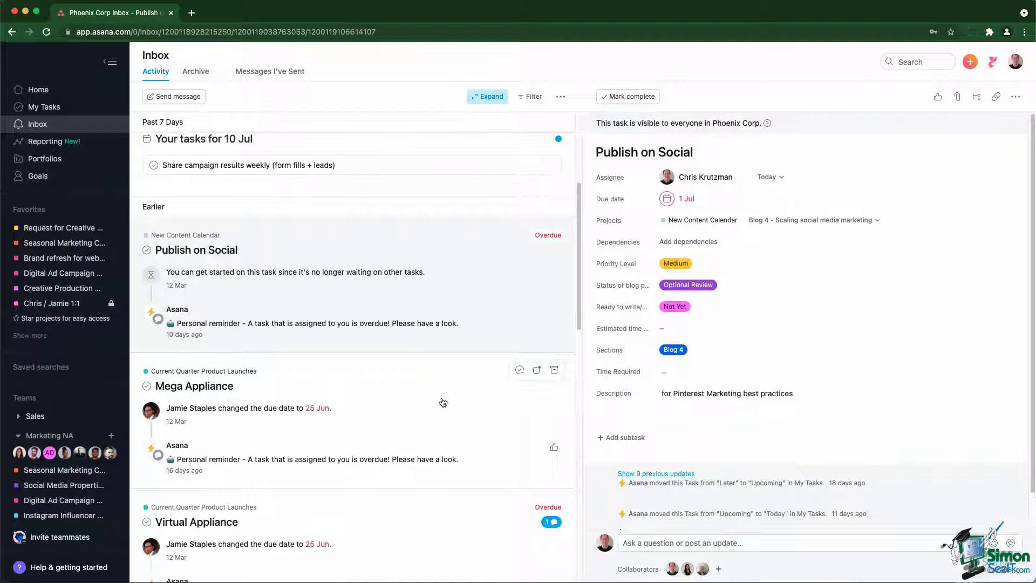
Archive the Publish on Social notification and write 'This is awesome thank you' on Mega Appliance.
click(550, 238)
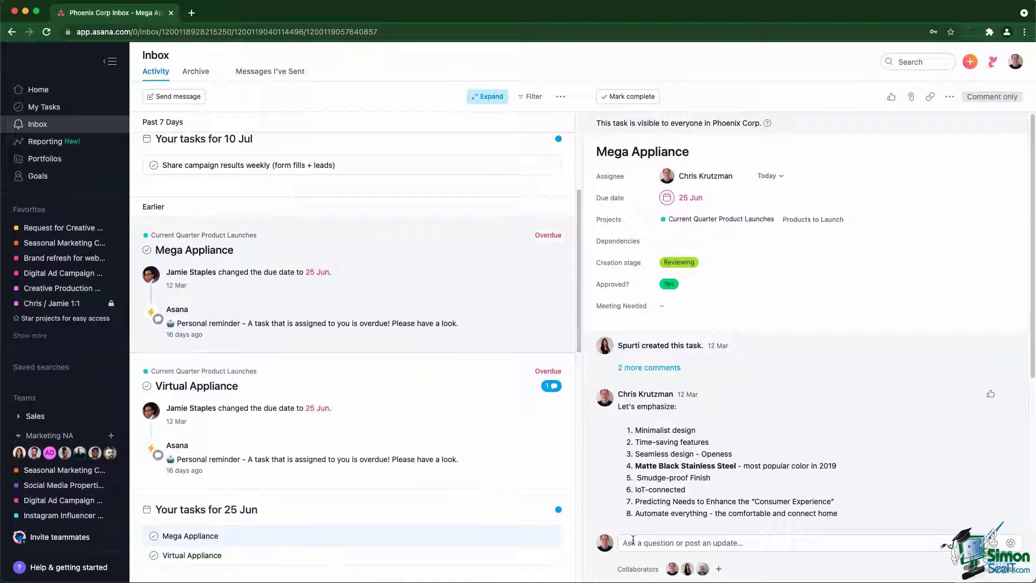
click(633, 541)
text(This is aw)
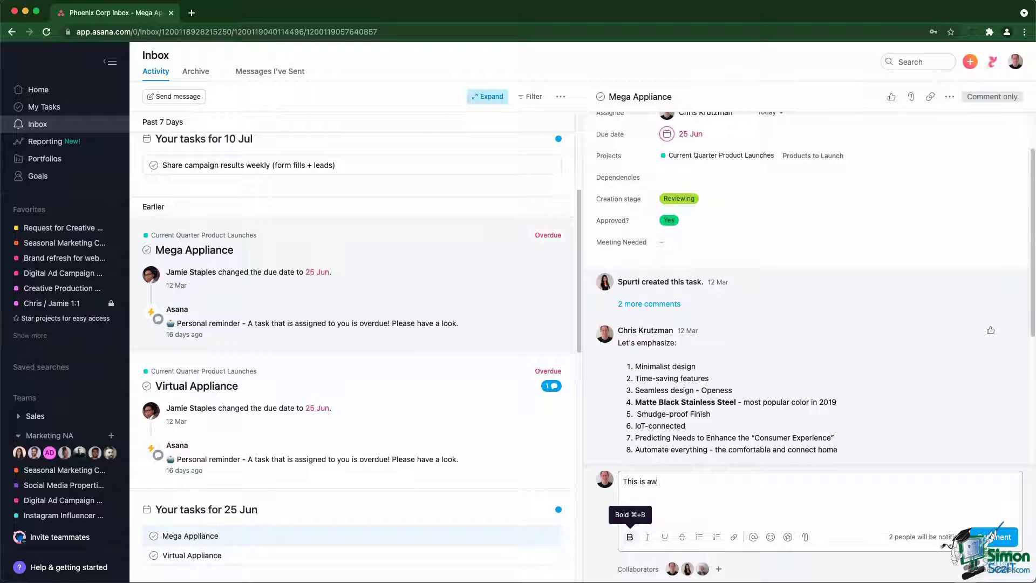
key(BackSpace)
text(wesome thank you)
Post the comment with Cmd+Enter and archive the Mega Appliance notification.
key(super+Return)
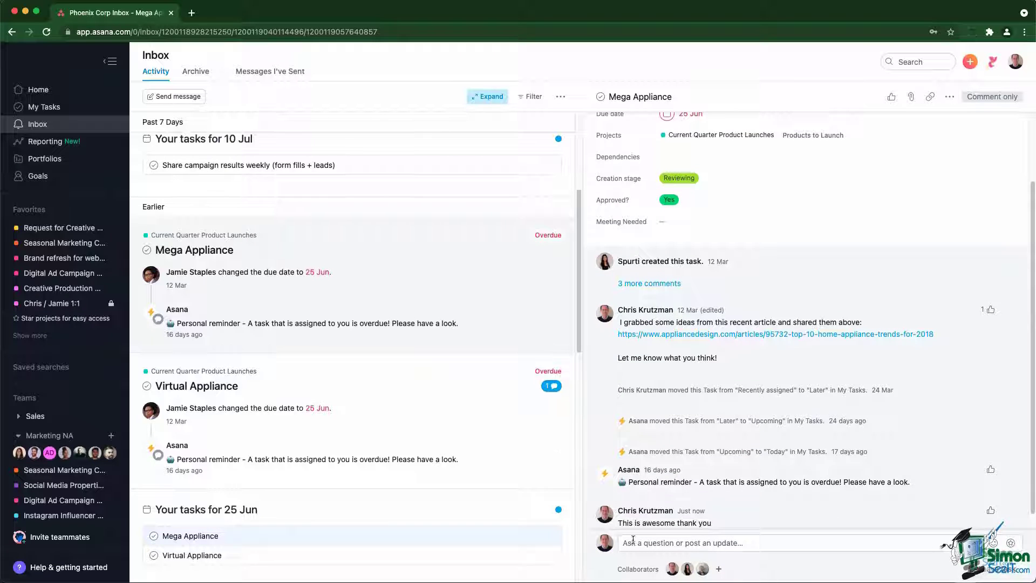
mouse_move(559, 235)
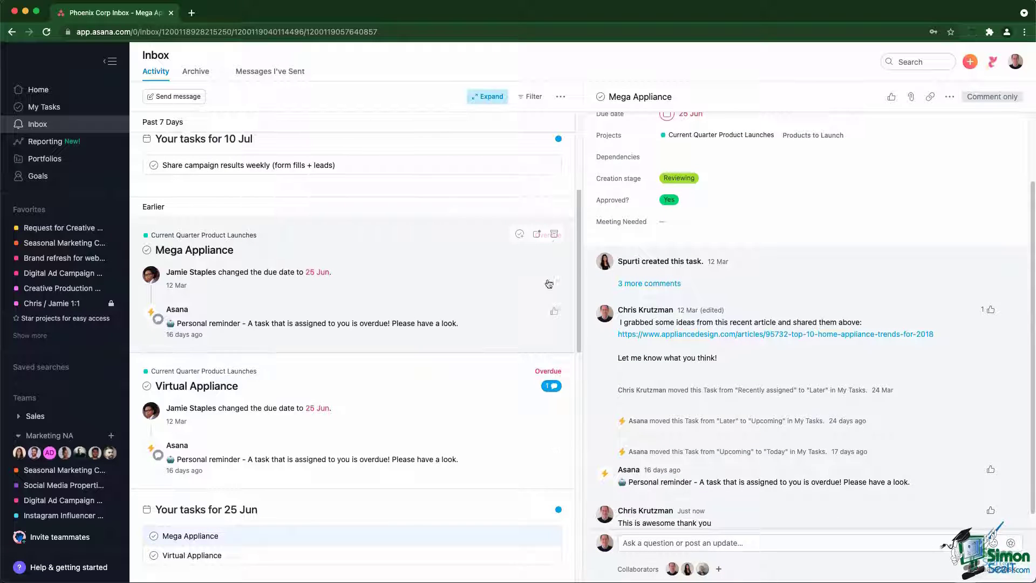
click(554, 234)
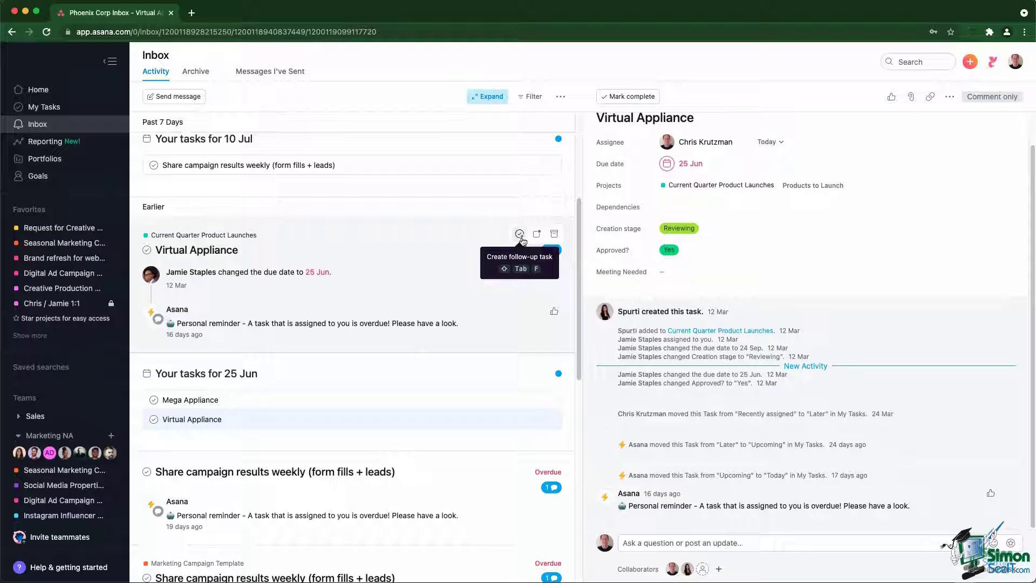
click(521, 238)
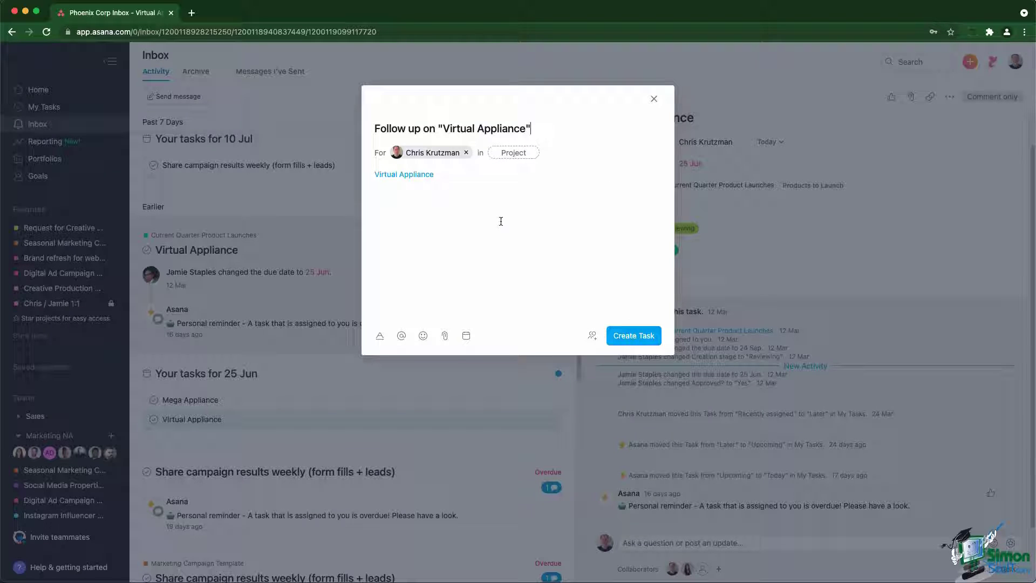
double_click(447, 129)
drag(447, 129, 486, 129)
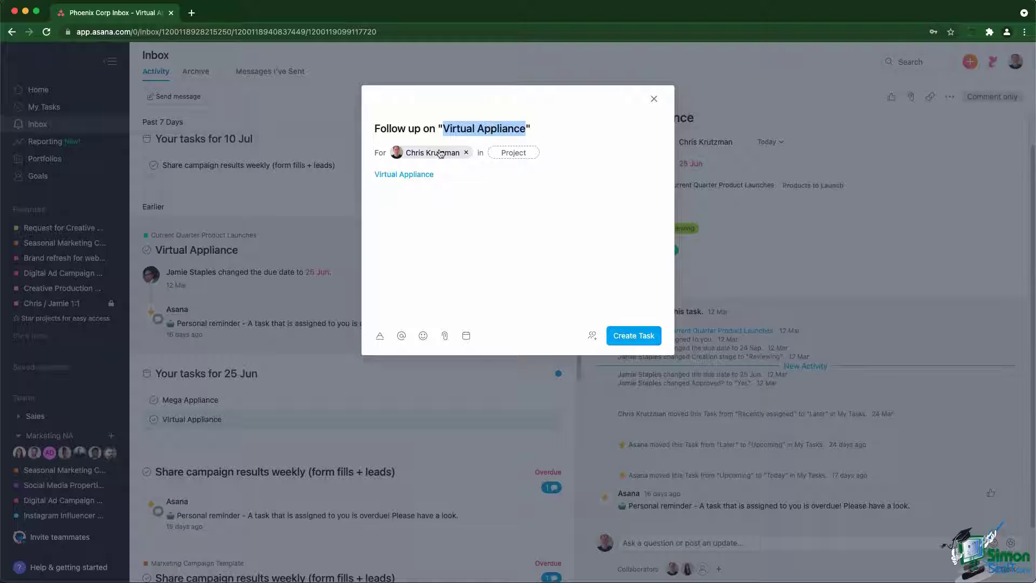
mouse_move(429, 159)
click(465, 336)
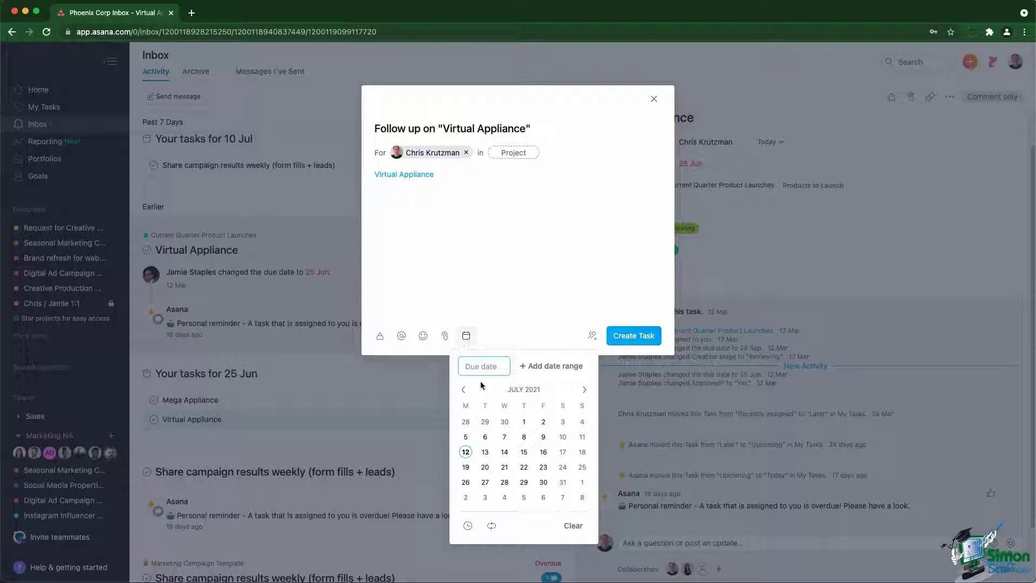
click(523, 453)
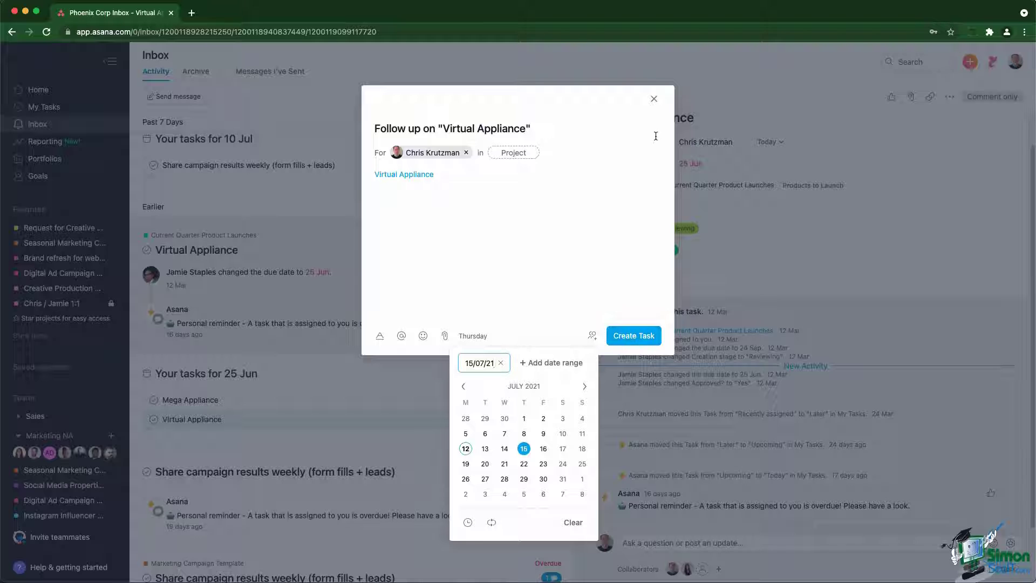
click(654, 100)
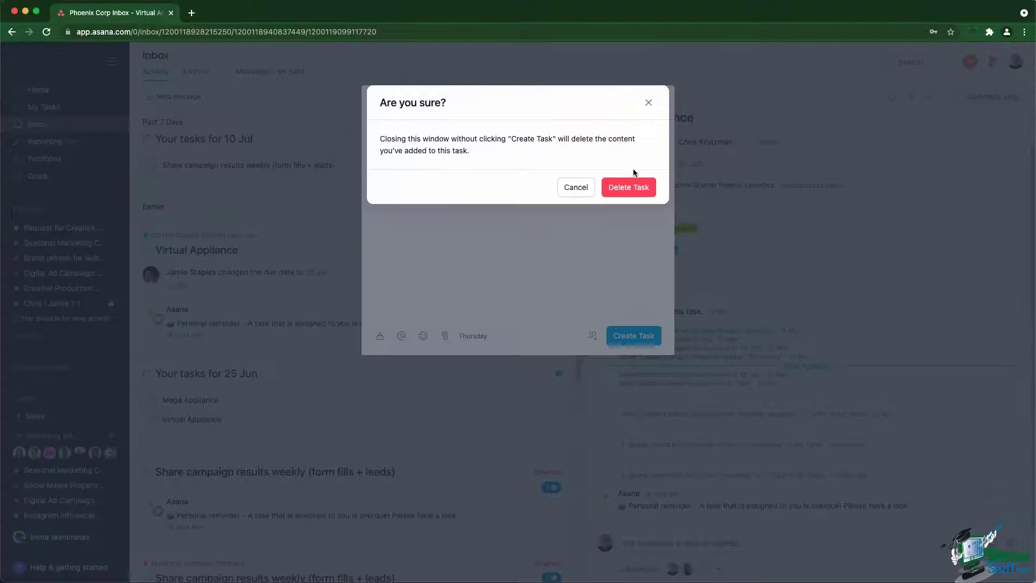
click(629, 188)
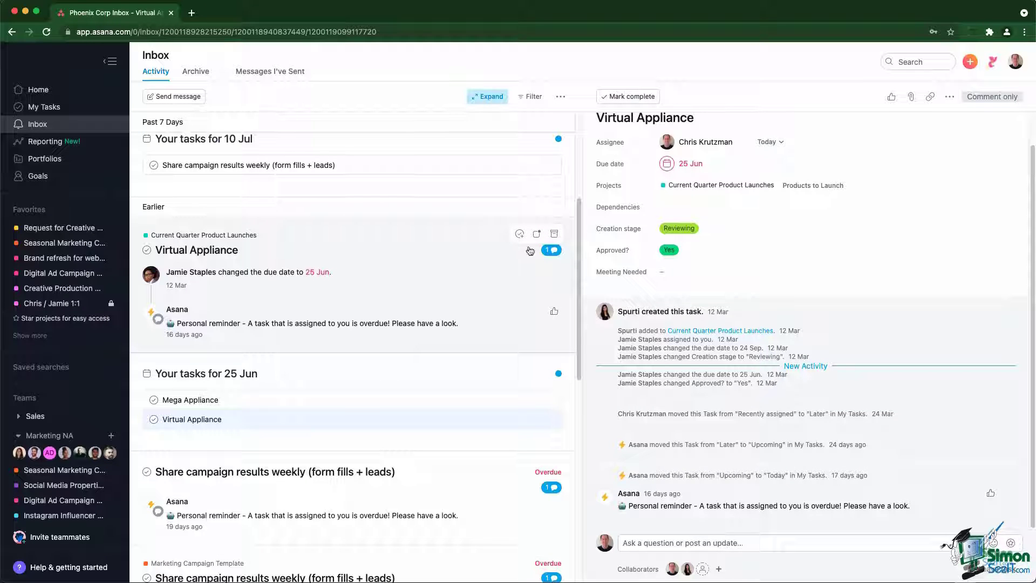
click(554, 234)
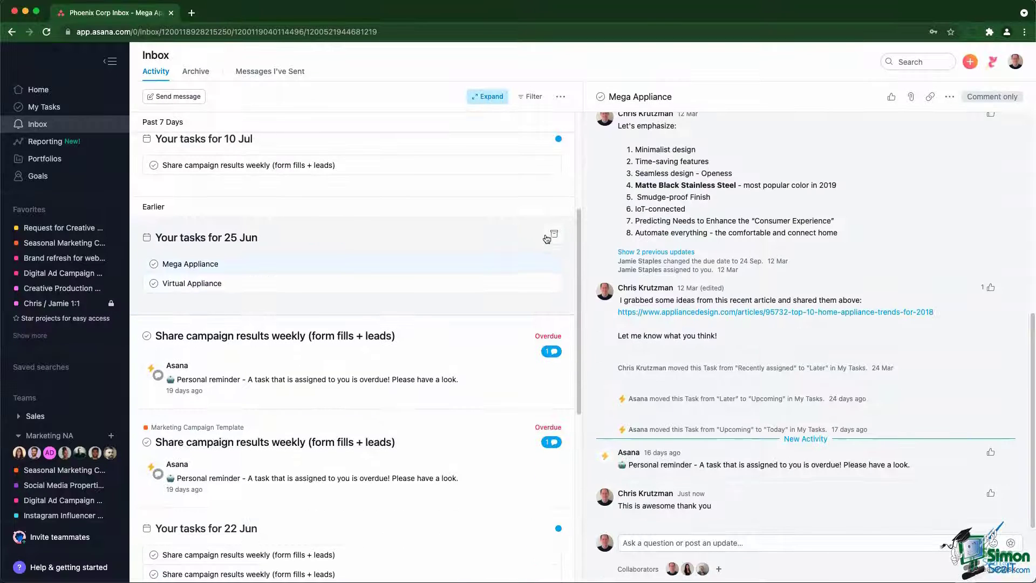
click(534, 99)
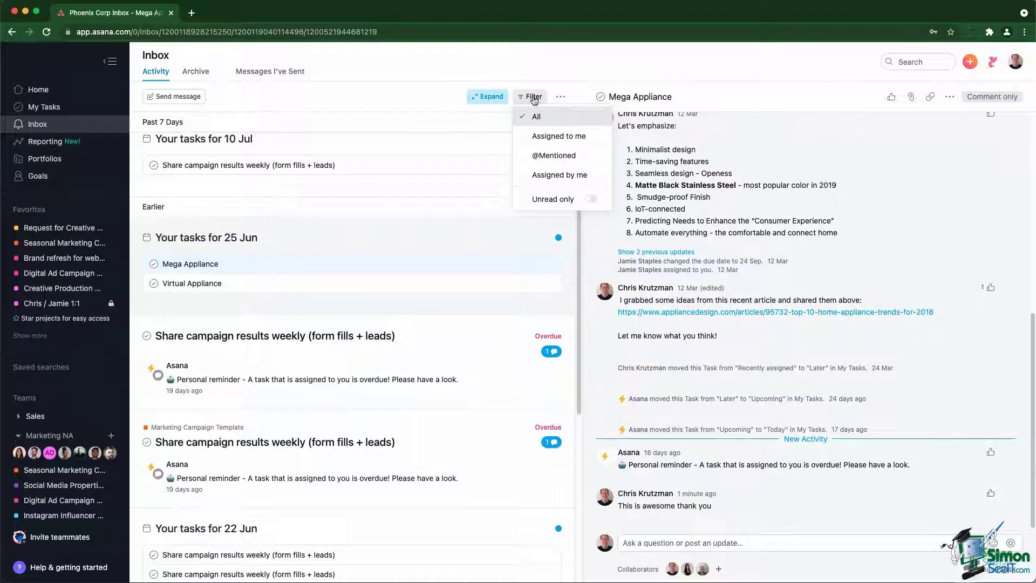
click(556, 154)
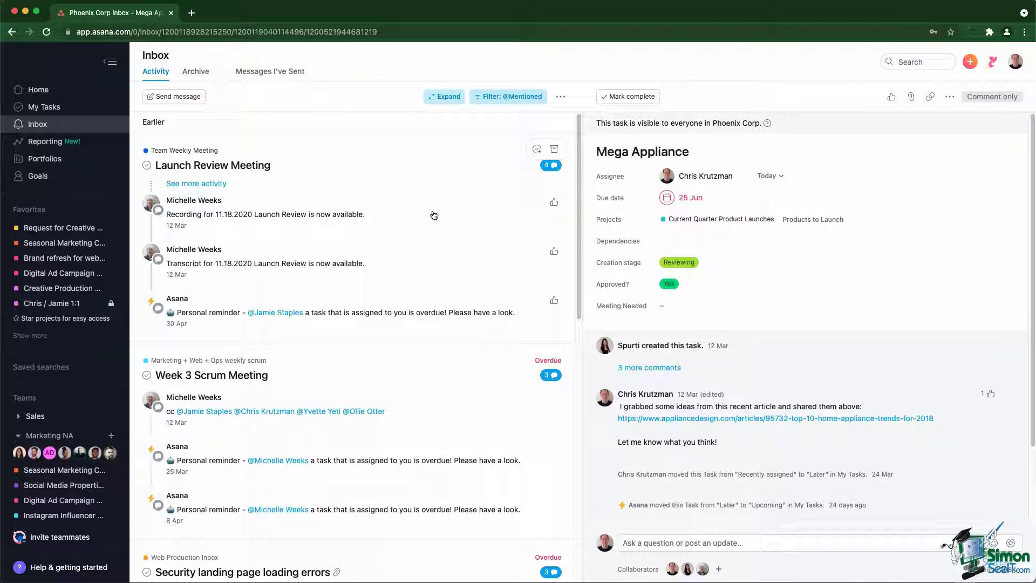
click(502, 102)
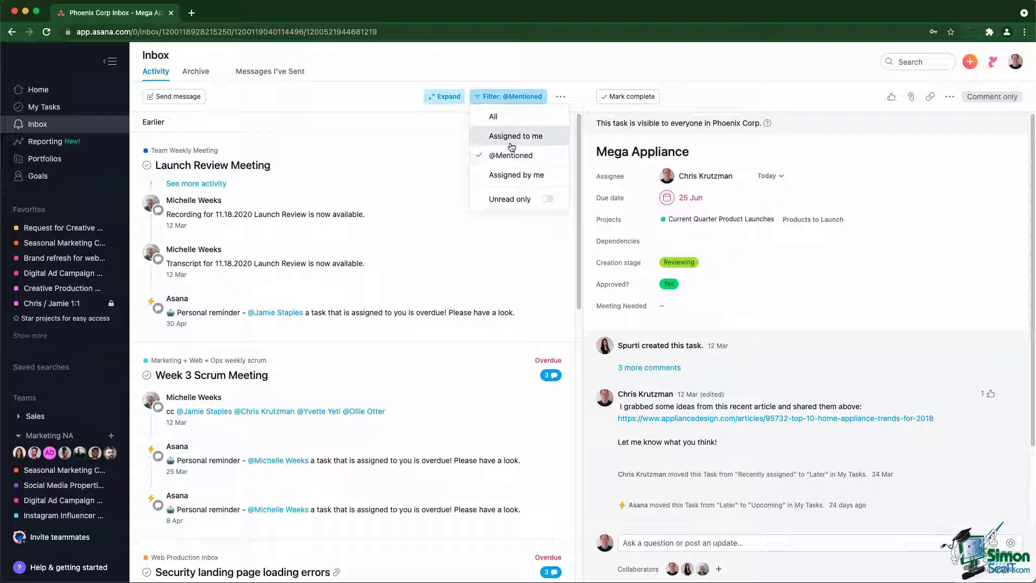
click(502, 115)
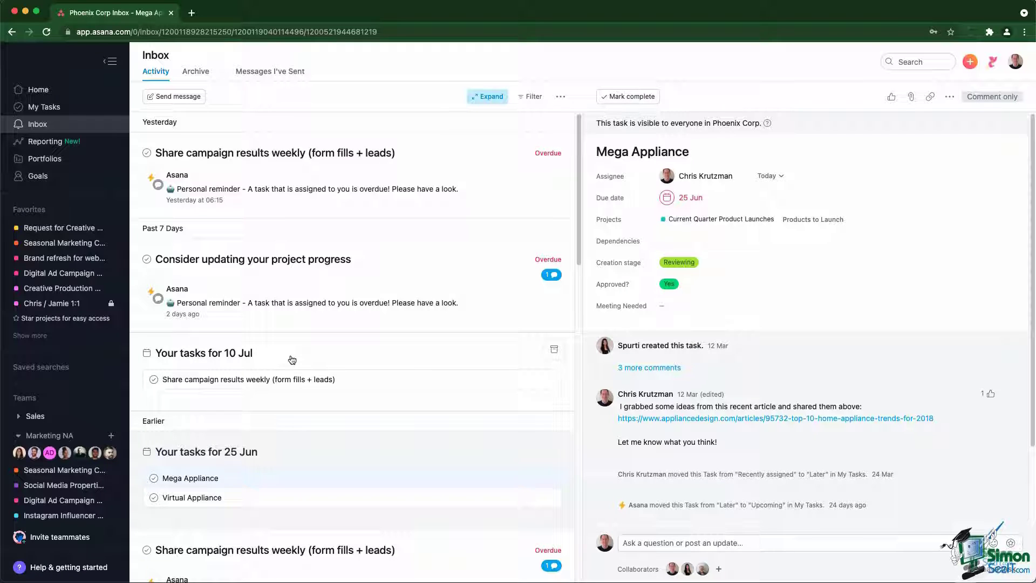
scroll(292, 360, down, 6)
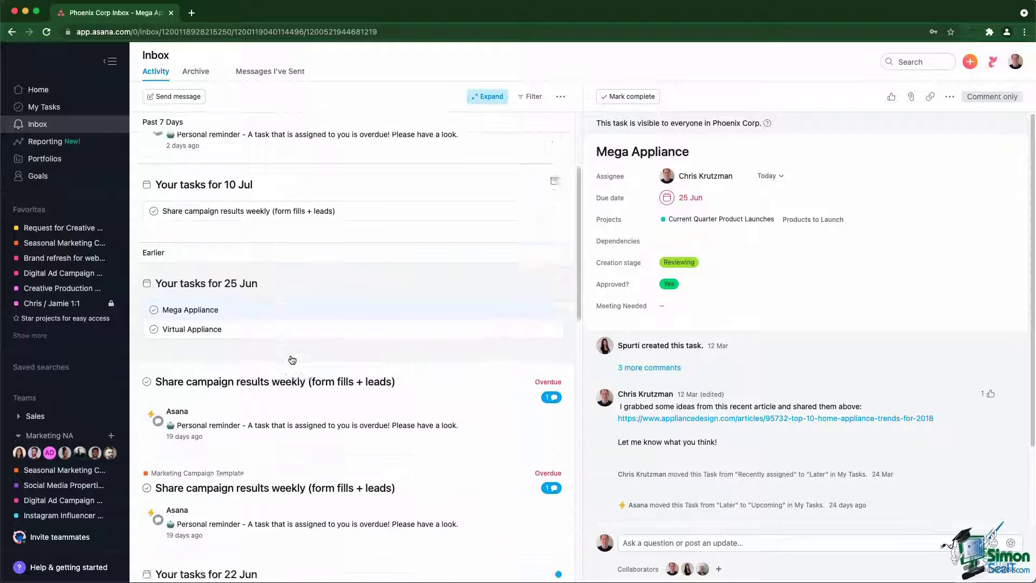
scroll(292, 359, down, 7)
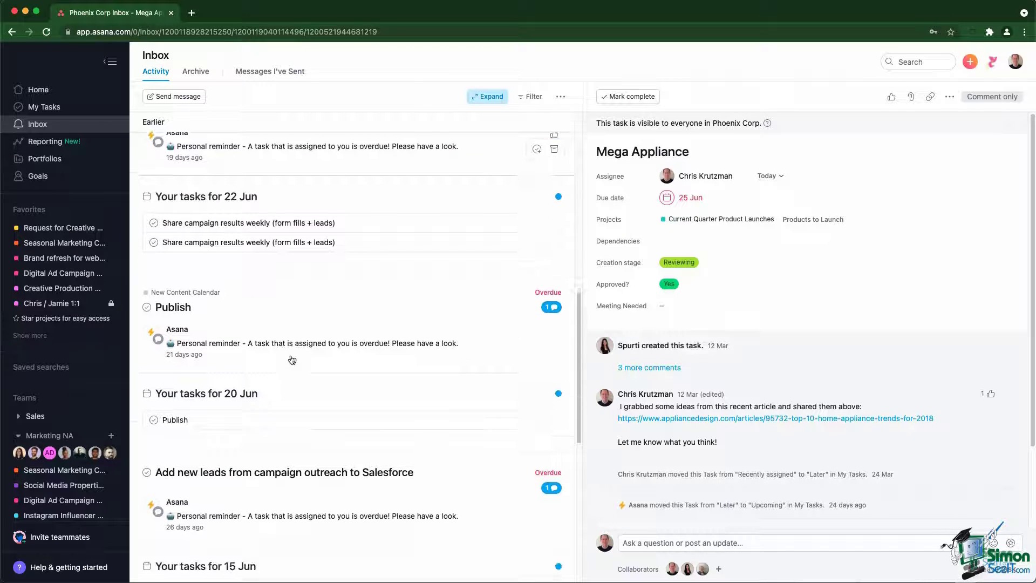
scroll(292, 359, down, 2)
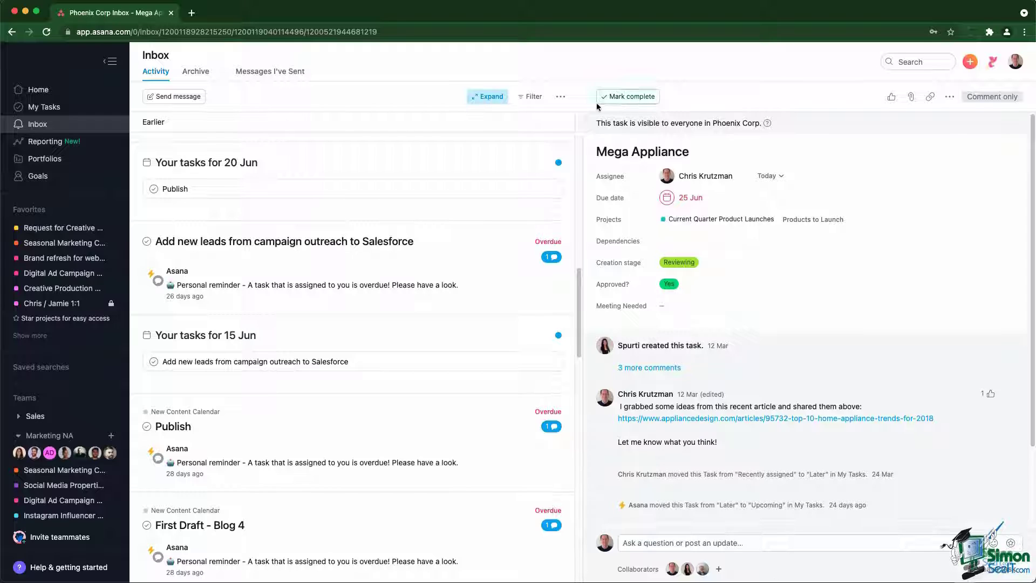
click(561, 98)
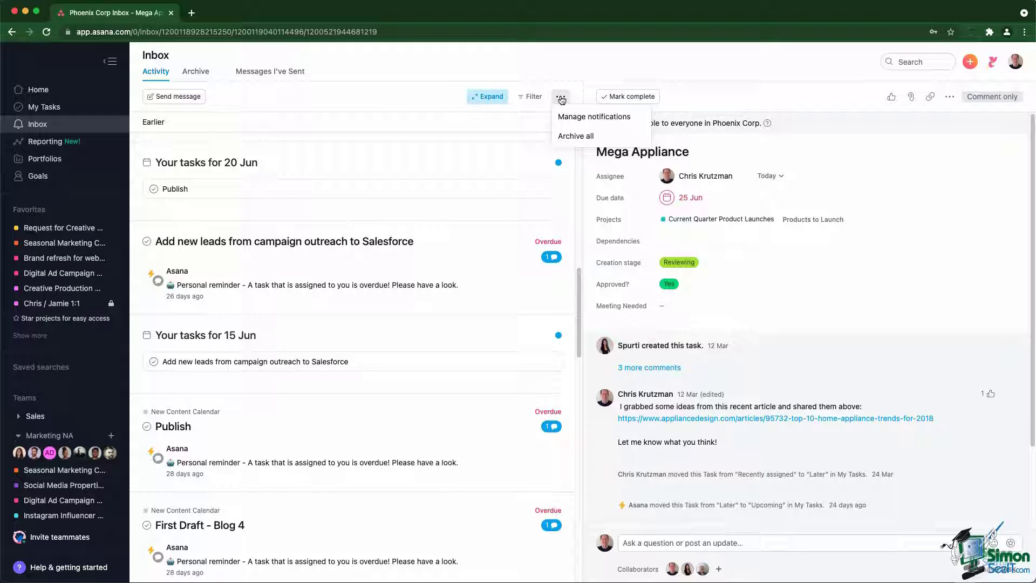
click(580, 117)
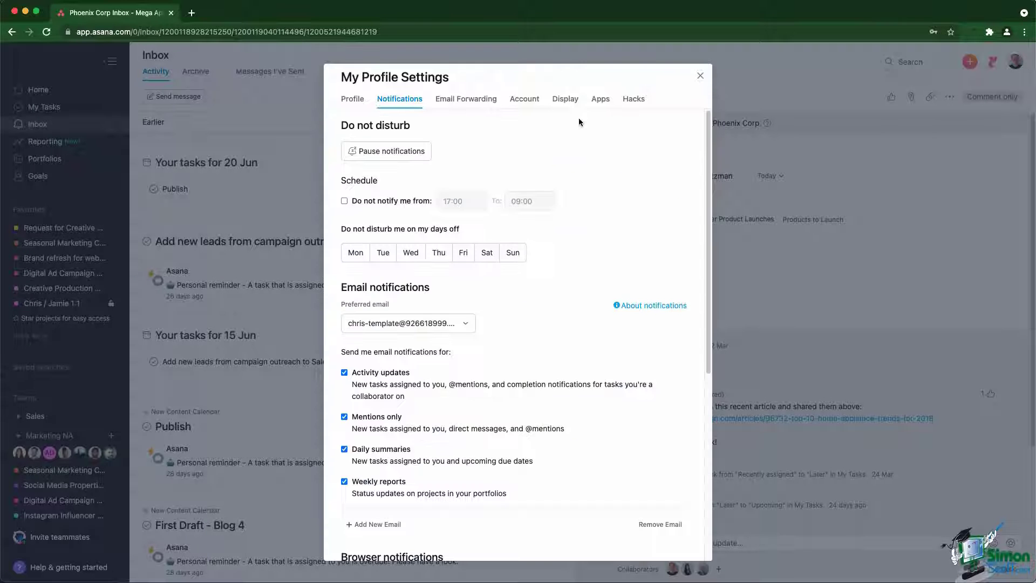
scroll(424, 360, down, 1)
scroll(424, 361, down, 1)
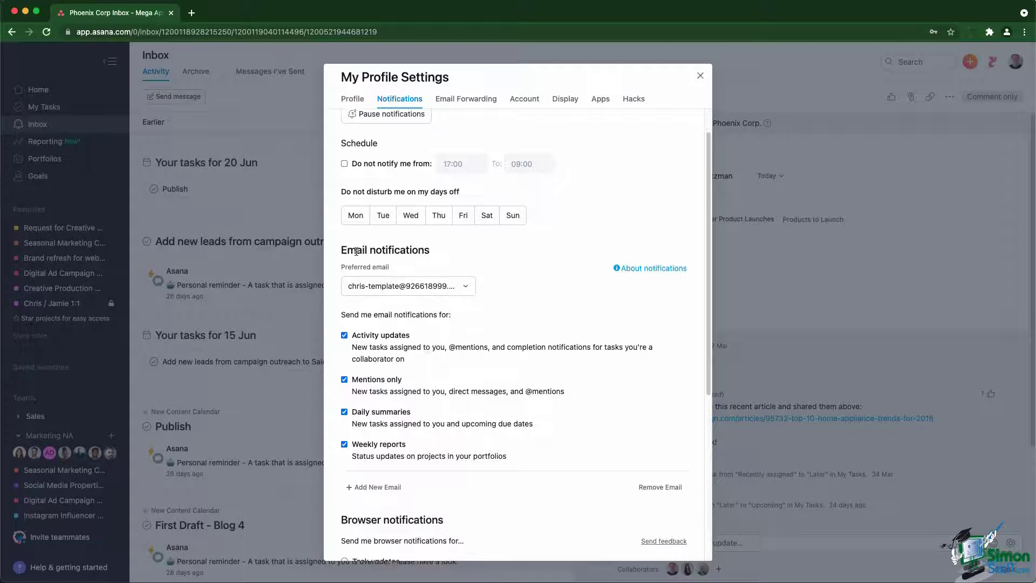
drag(341, 250, 430, 250)
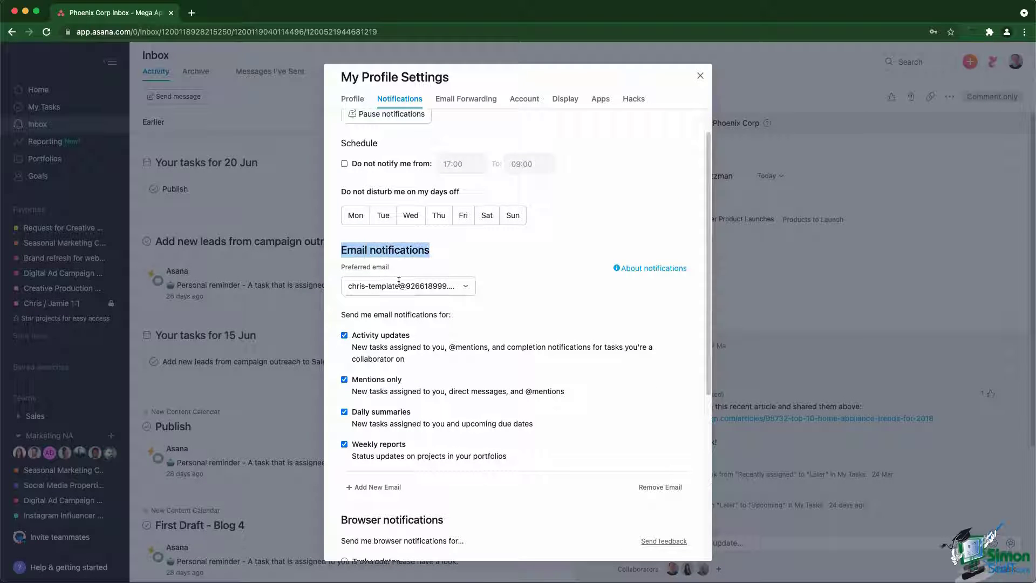
click(361, 251)
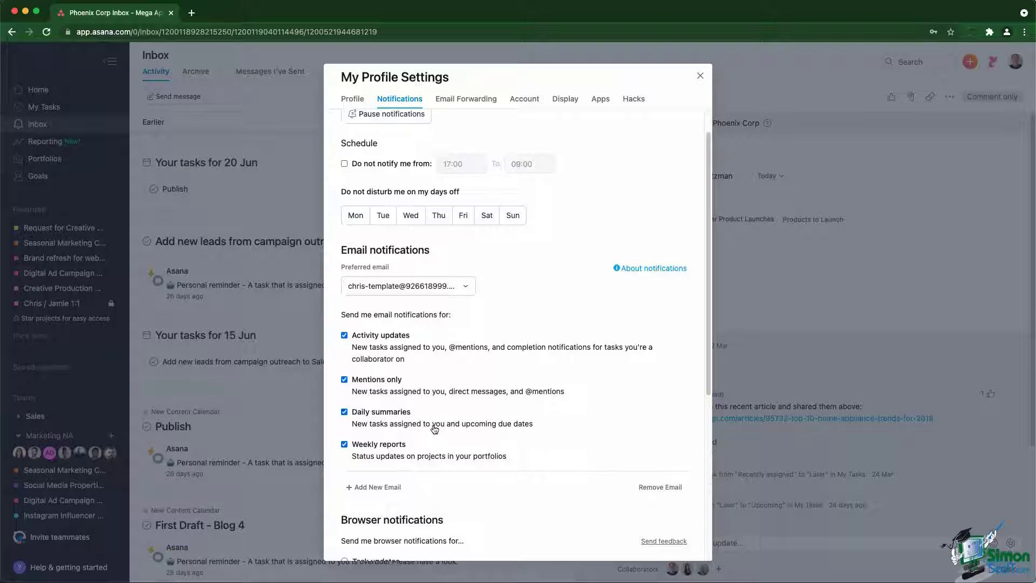
click(699, 77)
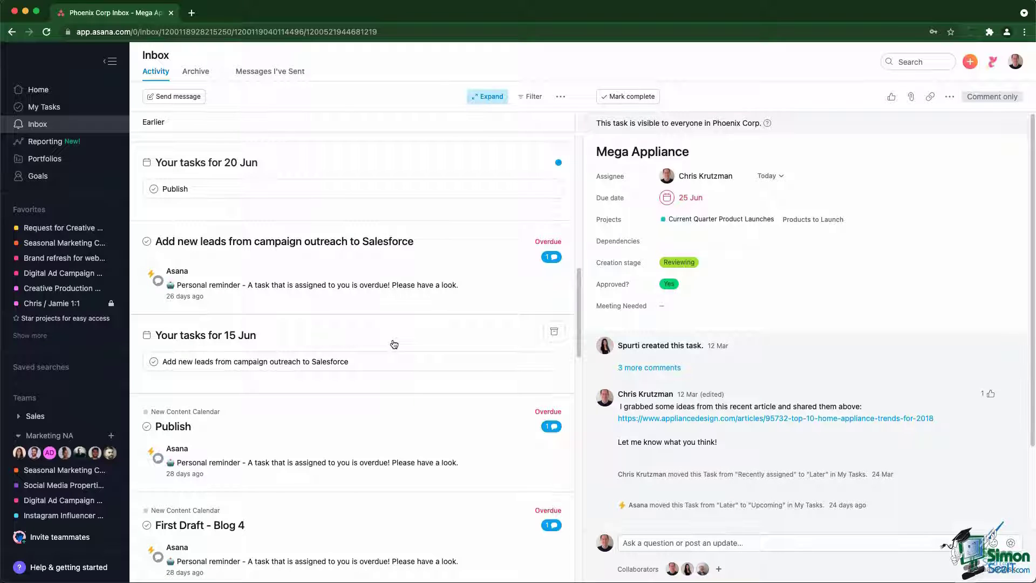
scroll(395, 344, up, 5)
scroll(393, 344, up, 1)
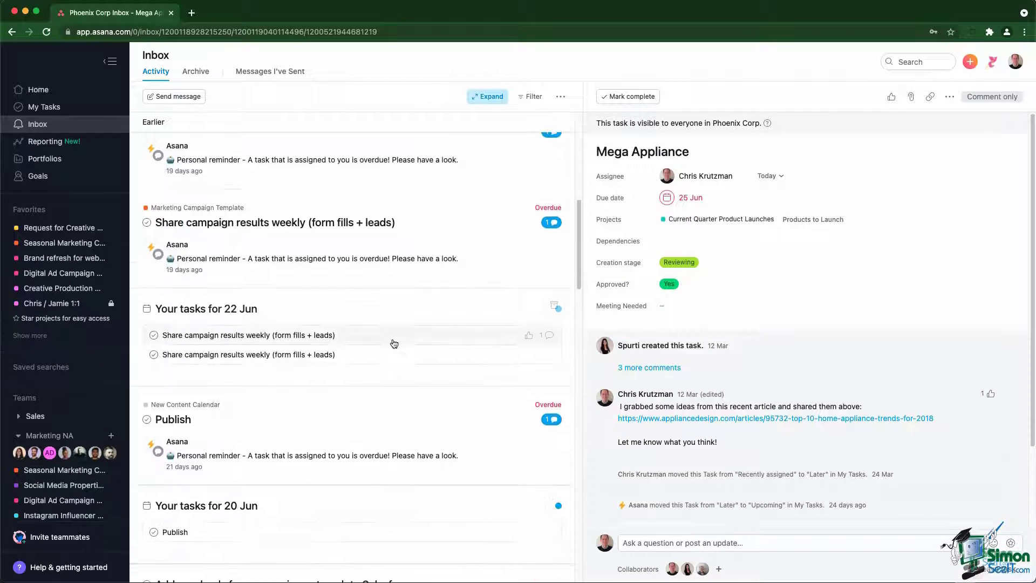